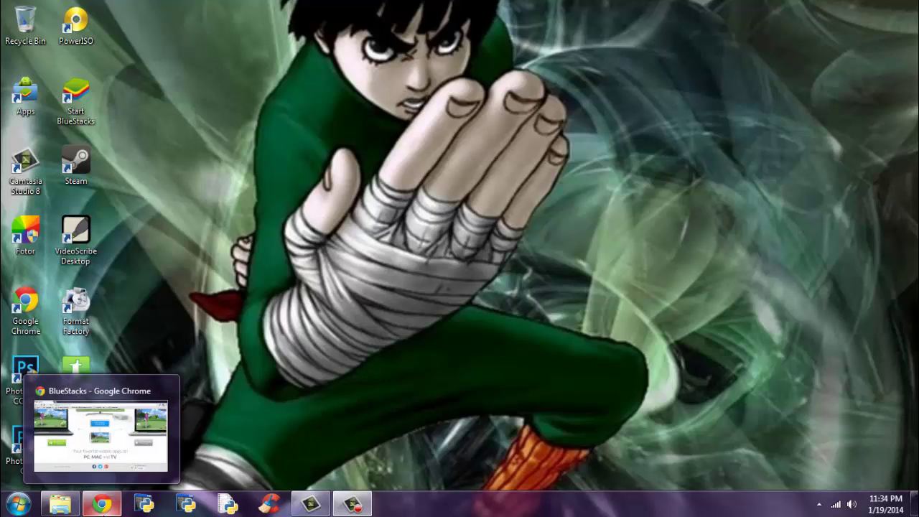
- Restore the Chrome window showing the BlueStacks website from the taskbar
{"action": "left_click", "coordinate": [103, 506]}
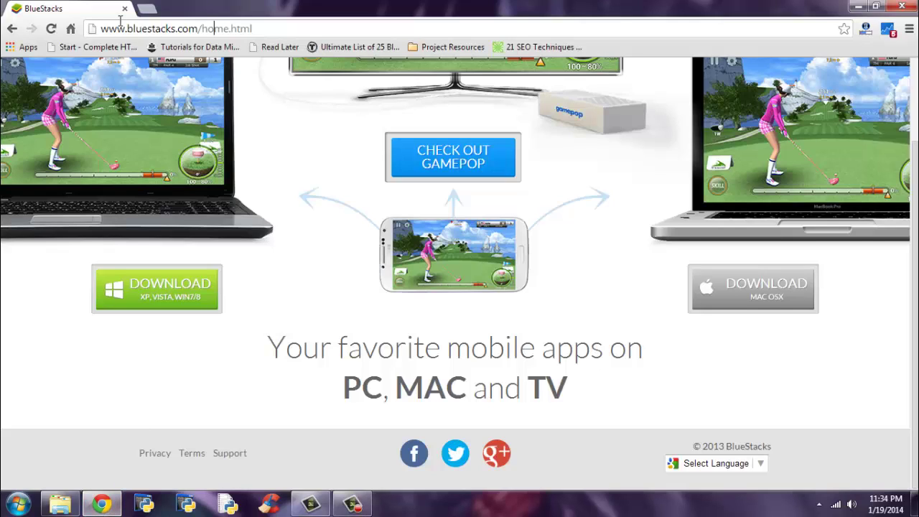
- Minimize Chrome so the desktop with the Start BlueStacks shortcut shows
{"action": "left_click", "coordinate": [119, 26]}
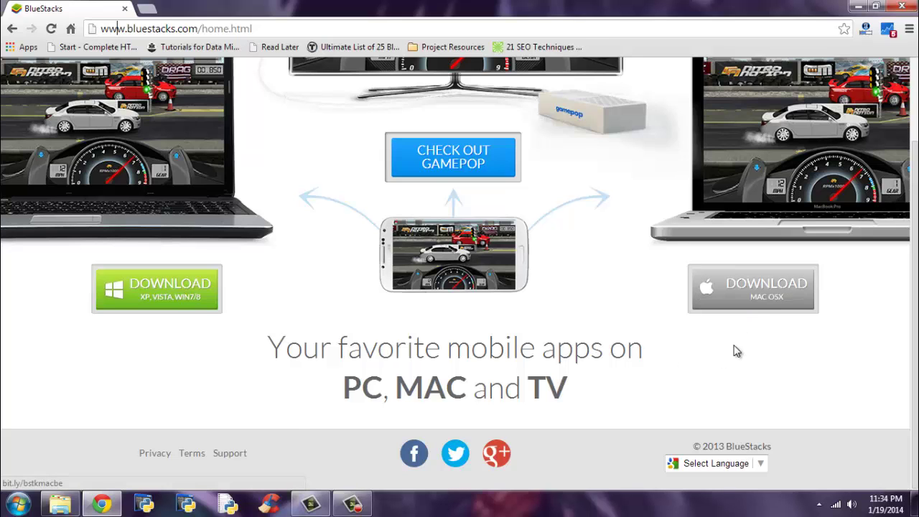
{"action": "left_click", "coordinate": [857, 6]}
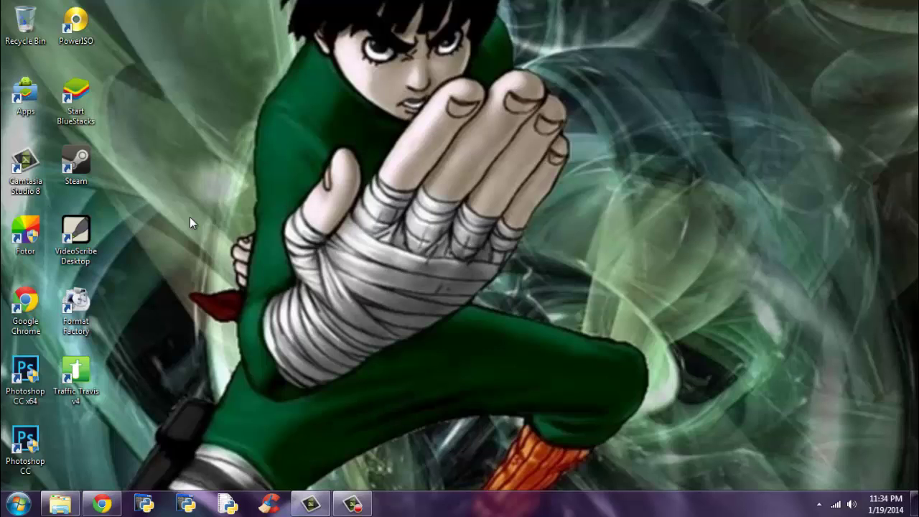
- Launch BlueStacks from its desktop shortcut and reposition the player window
{"action": "double_click", "coordinate": [78, 109]}
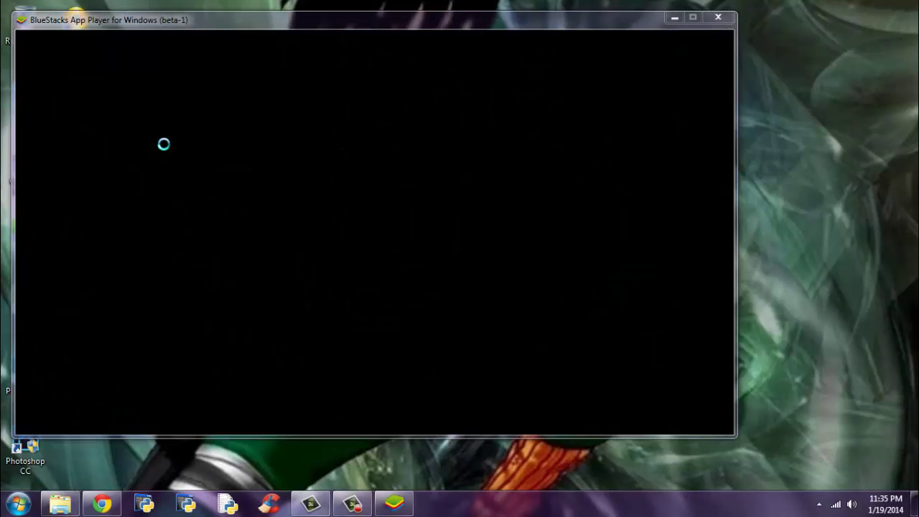
{"action": "left_click_drag", "start_coordinate": [338, 22], "coordinate": [401, 41]}
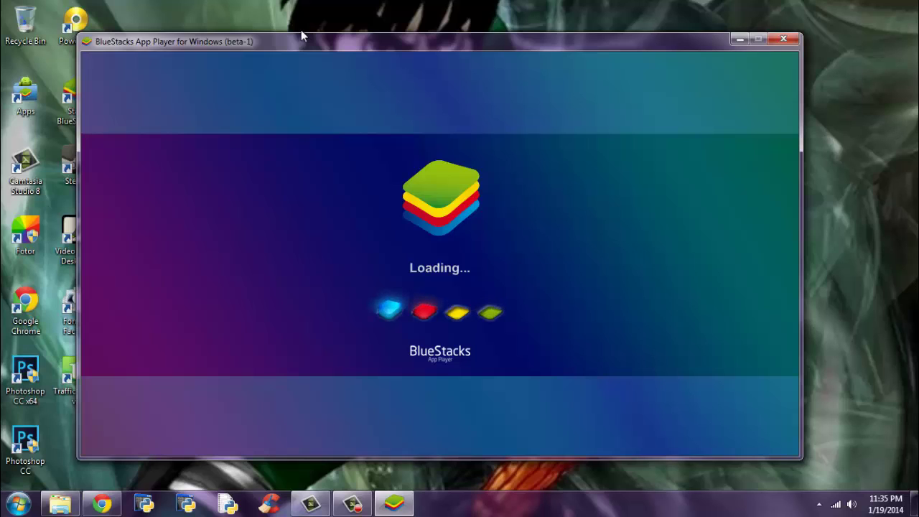
{"action": "left_click_drag", "start_coordinate": [352, 45], "coordinate": [350, 42]}
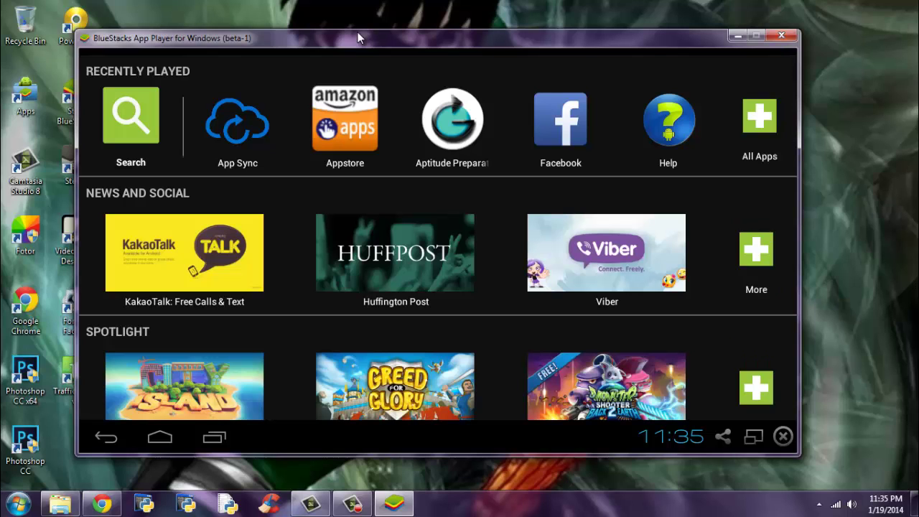
- Search the Play Store for 'whatsapp' from the BlueStacks Search tile
{"action": "left_click", "coordinate": [138, 112]}
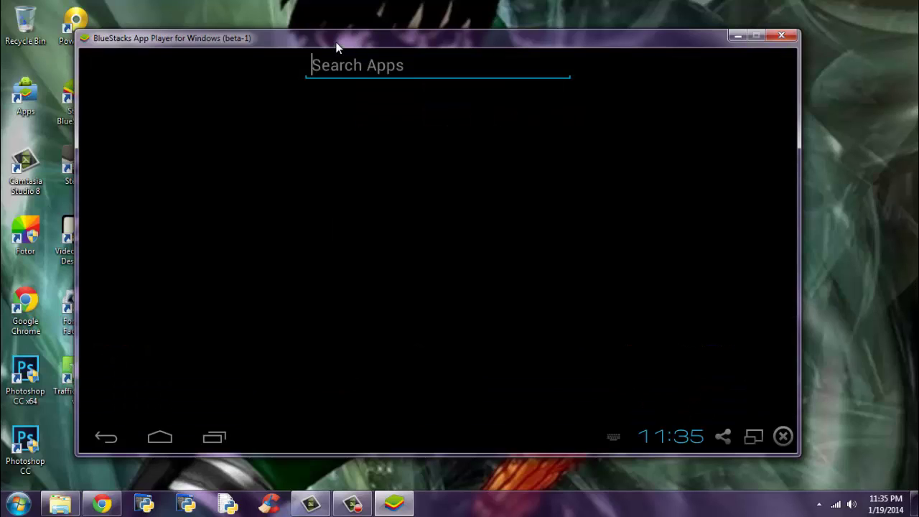
{"action": "type", "text": "wh"}
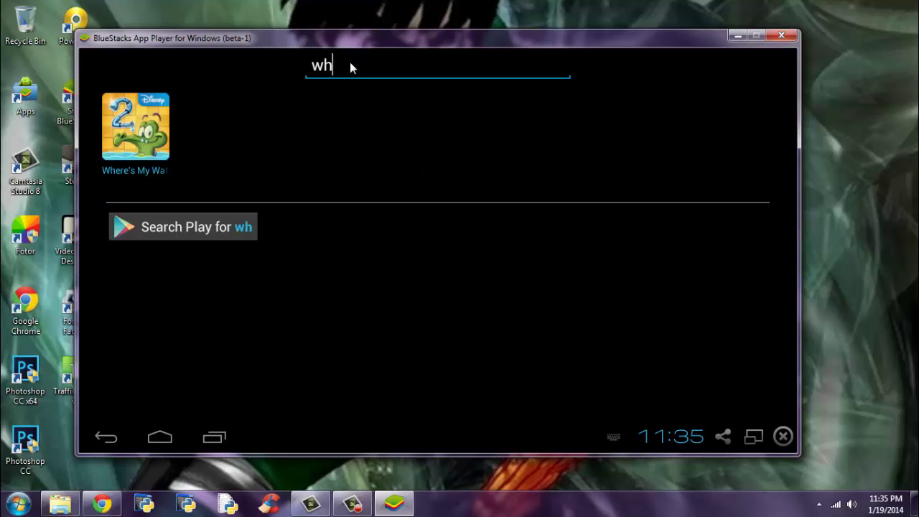
{"action": "type", "text": "atsapp"}
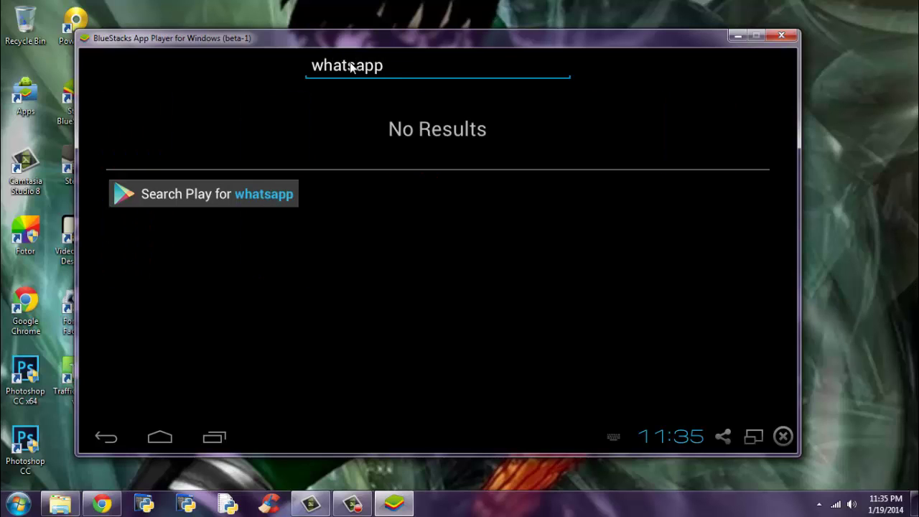
{"action": "left_click", "coordinate": [224, 198]}
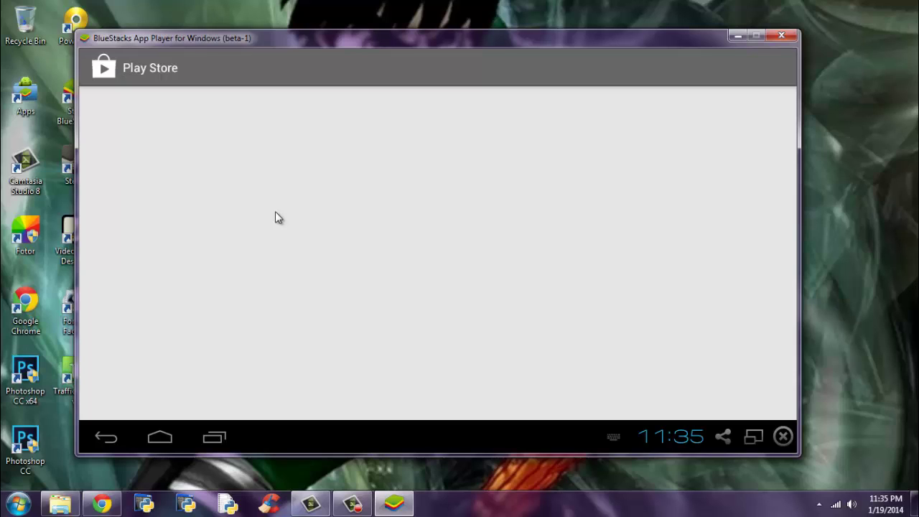
{"action": "left_click_drag", "start_coordinate": [478, 43], "coordinate": [508, 43]}
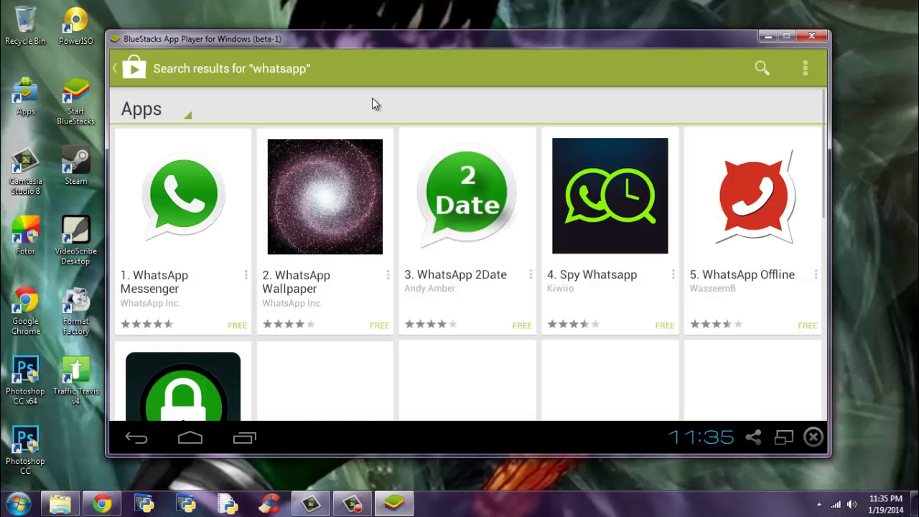
- Install WhatsApp Messenger, accepting its app permissions, and open it once installed
{"action": "left_click", "coordinate": [225, 191]}
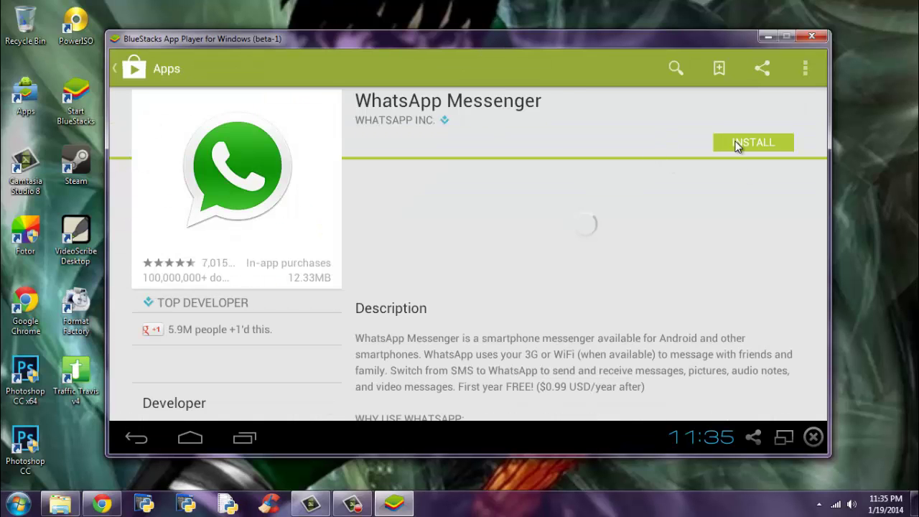
{"action": "left_click", "coordinate": [740, 144]}
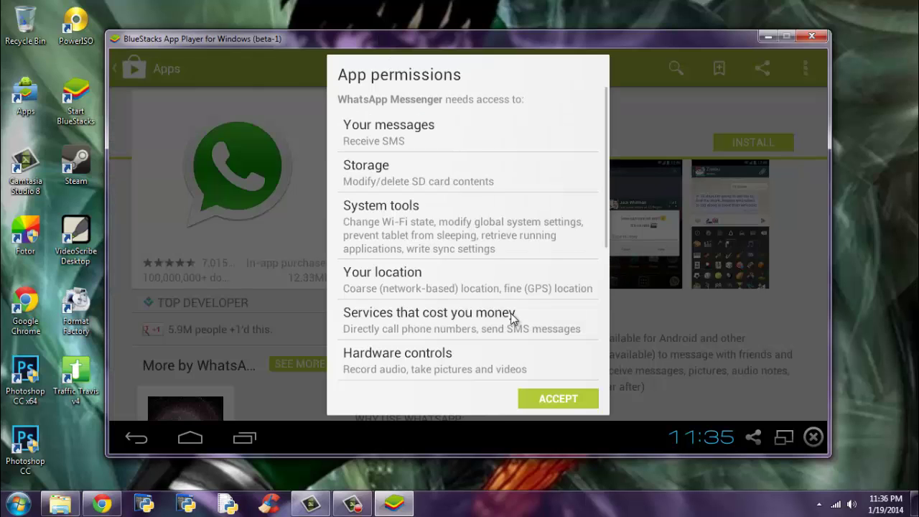
{"action": "left_click", "coordinate": [539, 397]}
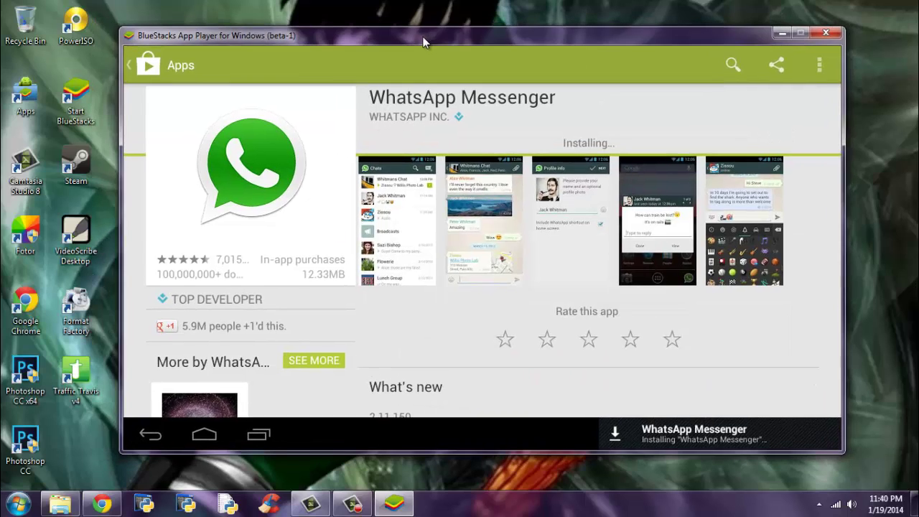
{"action": "left_click_drag", "start_coordinate": [423, 38], "coordinate": [414, 37]}
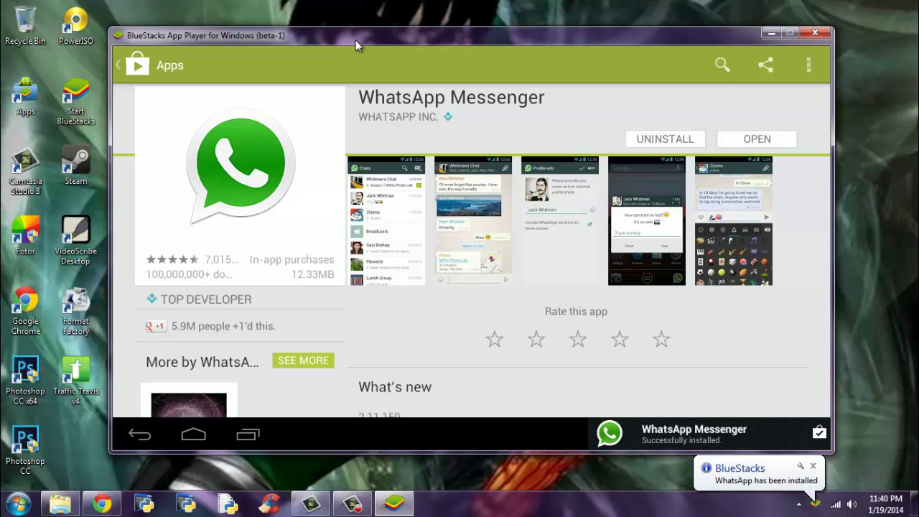
{"action": "left_click", "coordinate": [759, 139]}
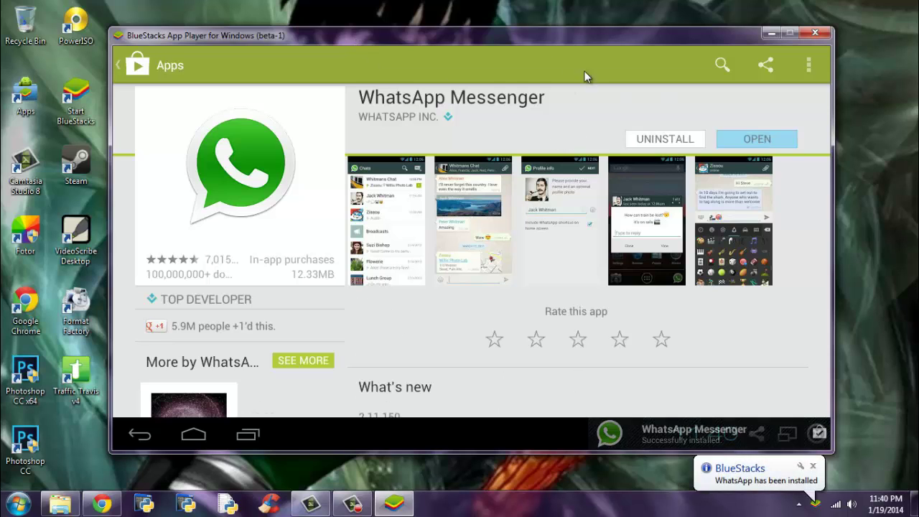
- Agree to WhatsApp's terms and open the Choose a country list
{"action": "left_click_drag", "start_coordinate": [215, 34], "coordinate": [196, 33]}
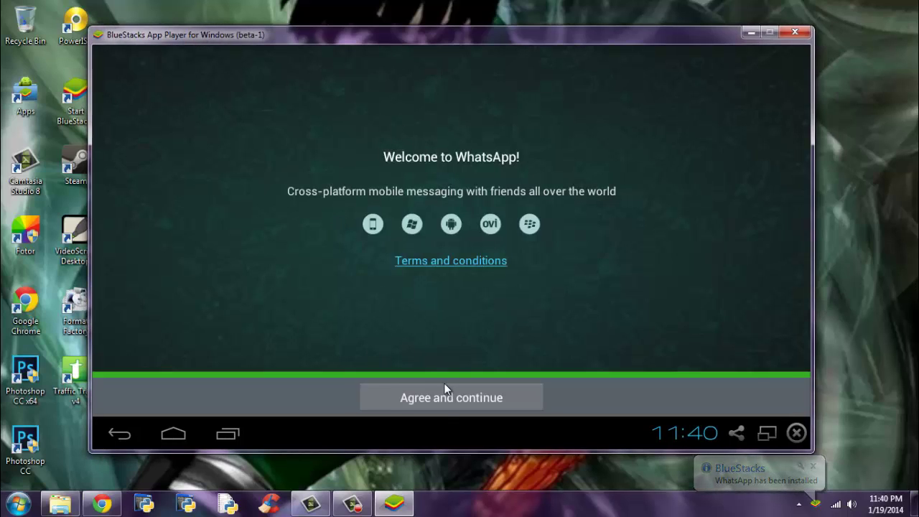
{"action": "left_click", "coordinate": [445, 406]}
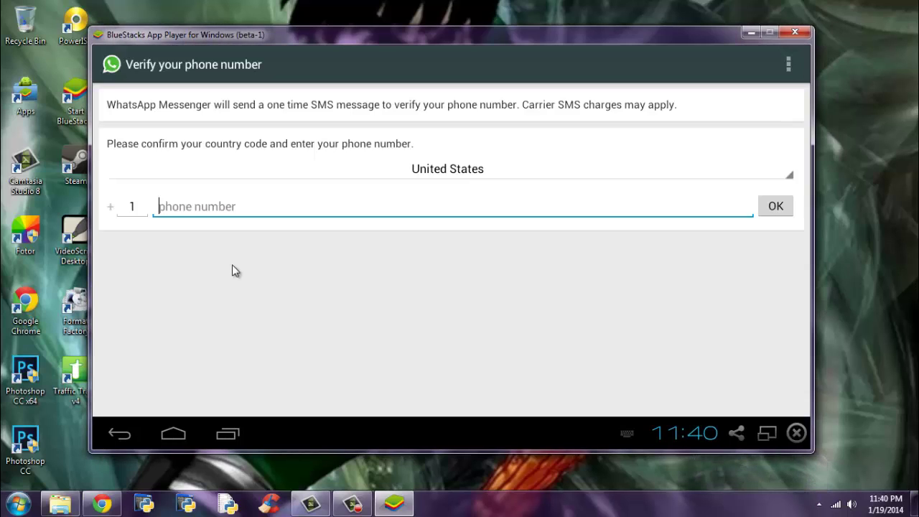
{"action": "left_click", "coordinate": [137, 205]}
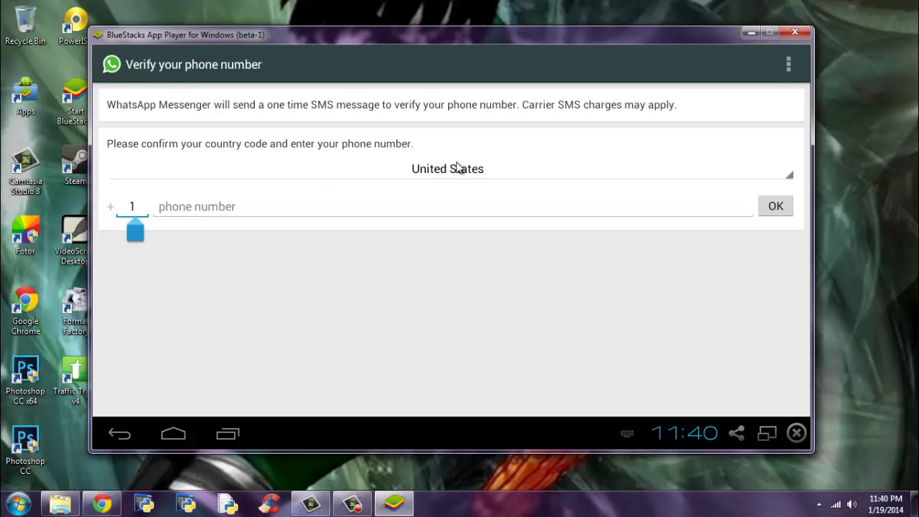
{"action": "left_click", "coordinate": [426, 180]}
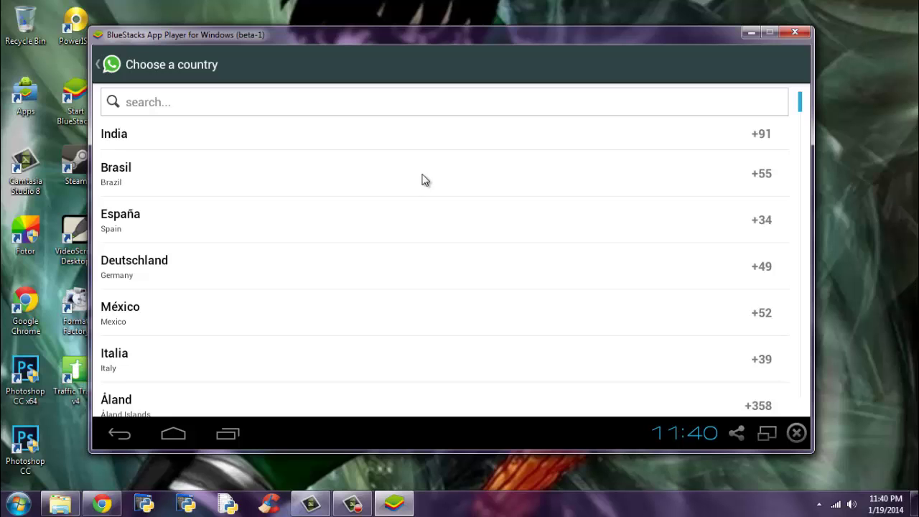
- Choose India (+91) as the verification country, then minimize BlueStacks
{"action": "left_click", "coordinate": [236, 146]}
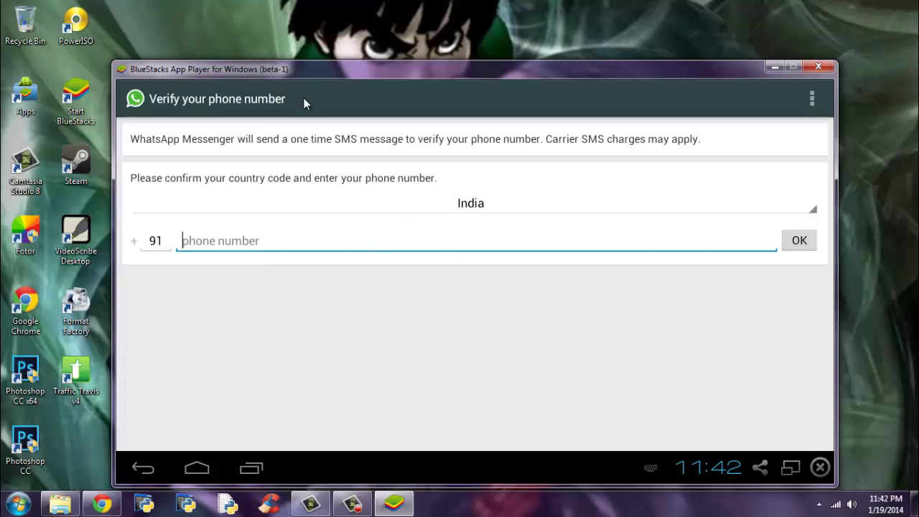
{"action": "left_click_drag", "start_coordinate": [344, 77], "coordinate": [420, 55]}
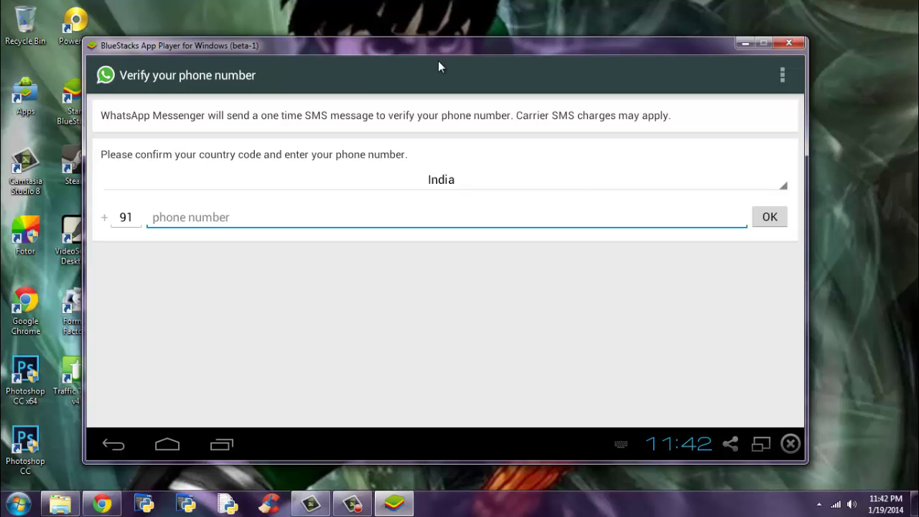
{"action": "mouse_move", "coordinate": [407, 54]}
{"action": "left_mouse_down"}
{"action": "mouse_move", "coordinate": [420, 58]}
{"action": "mouse_move", "coordinate": [407, 59]}
{"action": "left_mouse_up"}
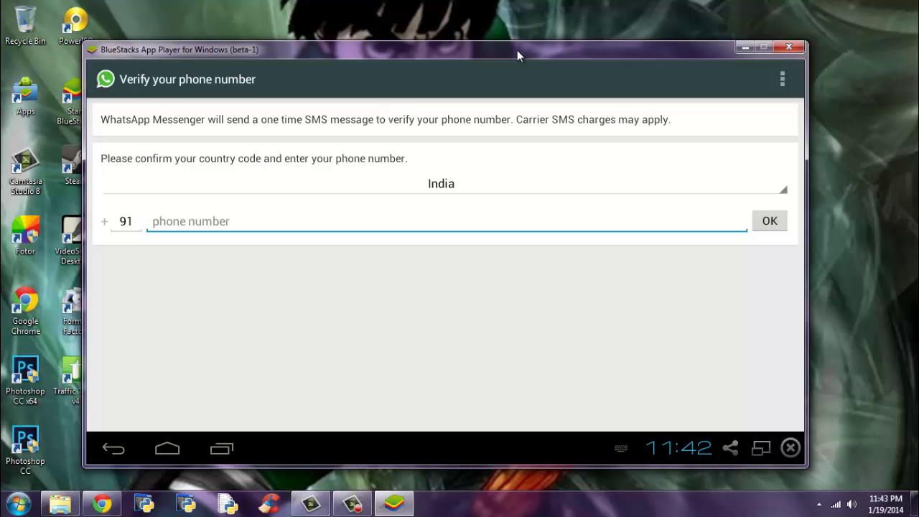
{"action": "left_click", "coordinate": [744, 48]}
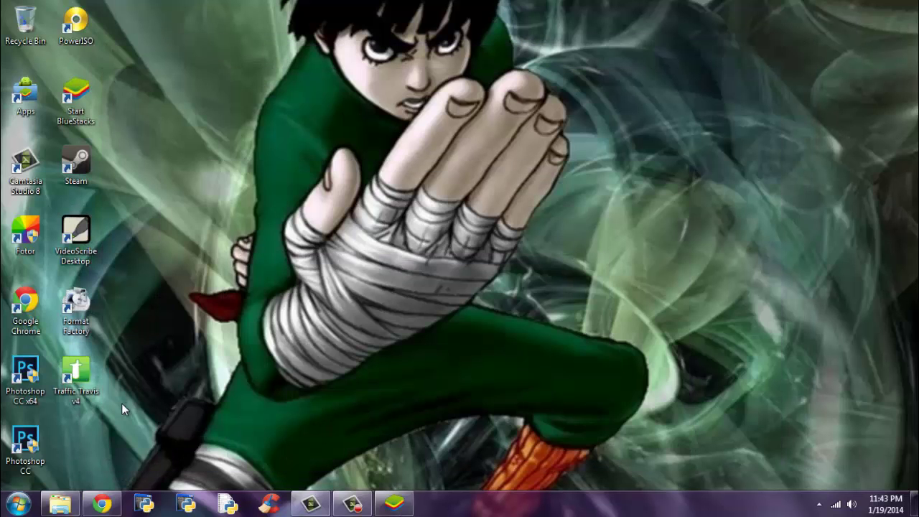
- Restore Chrome and open a new tab beside the BlueStacks tab
{"action": "left_click", "coordinate": [102, 504]}
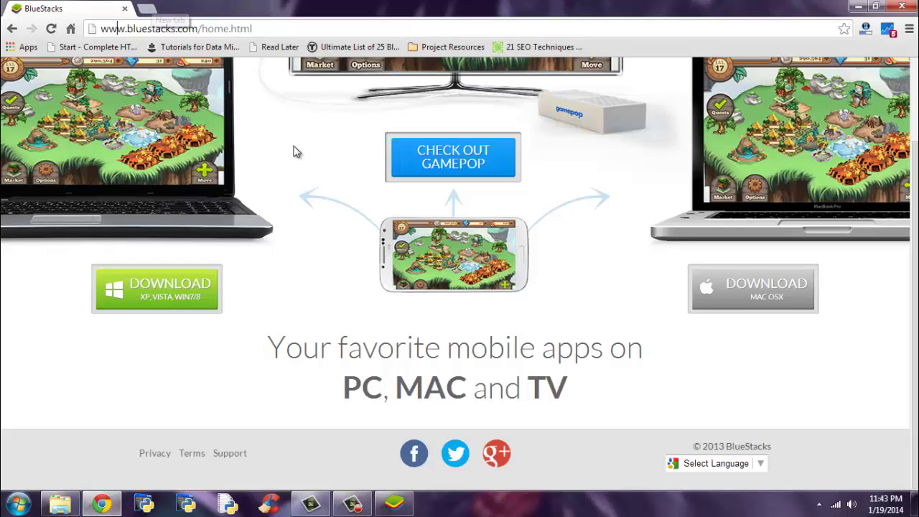
{"action": "left_click", "coordinate": [149, 7]}
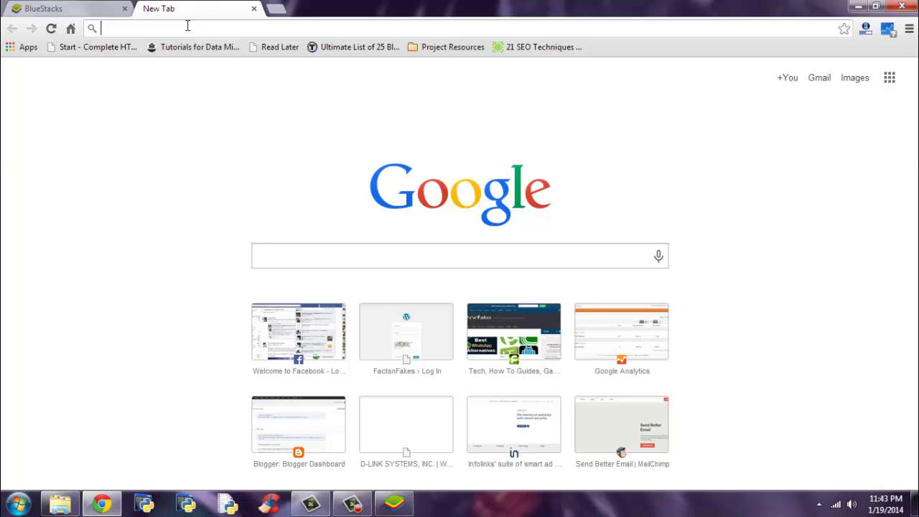
- Load youwave.com in the new tab and scroll through the YouWave home page
{"action": "type", "text": "youwave"}
{"action": "key", "text": "Return"}
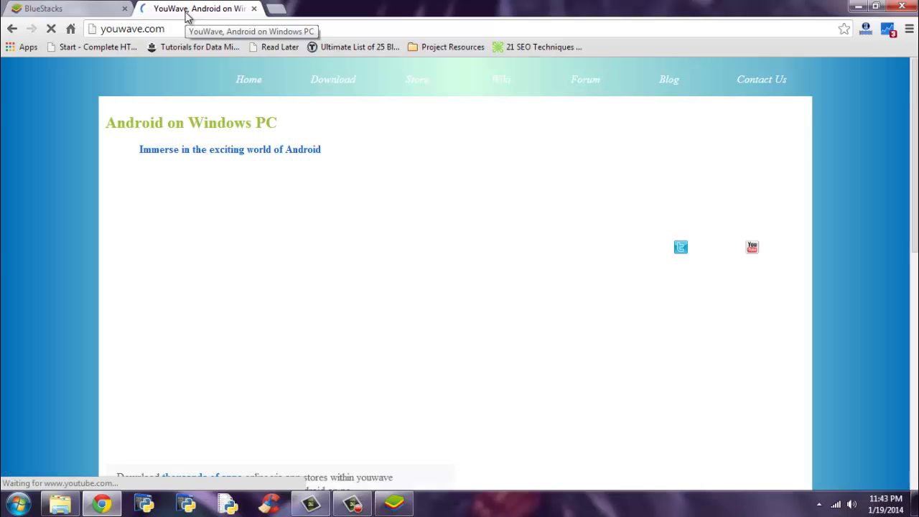
{"action": "scroll", "coordinate": [49, 203], "scroll_direction": "down", "scroll_amount": 1}
{"action": "scroll", "coordinate": [50, 207], "scroll_direction": "down", "scroll_amount": 2}
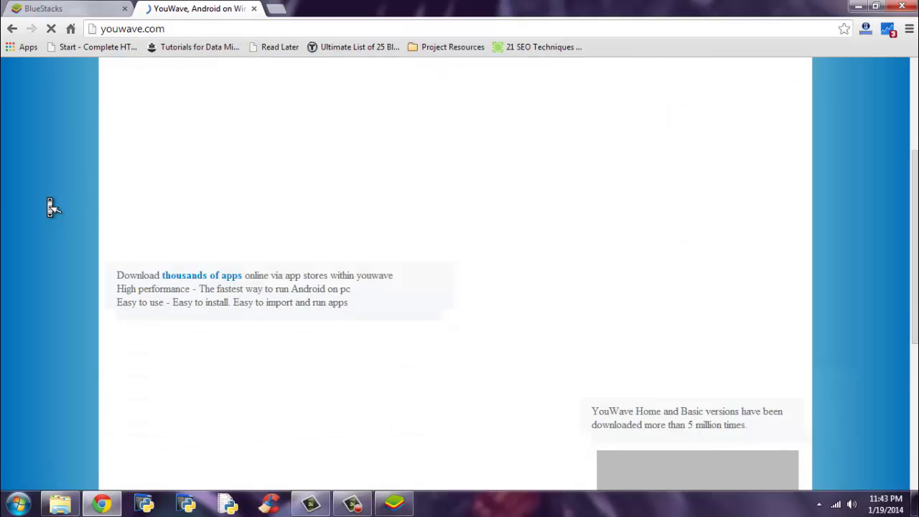
{"action": "scroll", "coordinate": [51, 207], "scroll_direction": "up", "scroll_amount": 3}
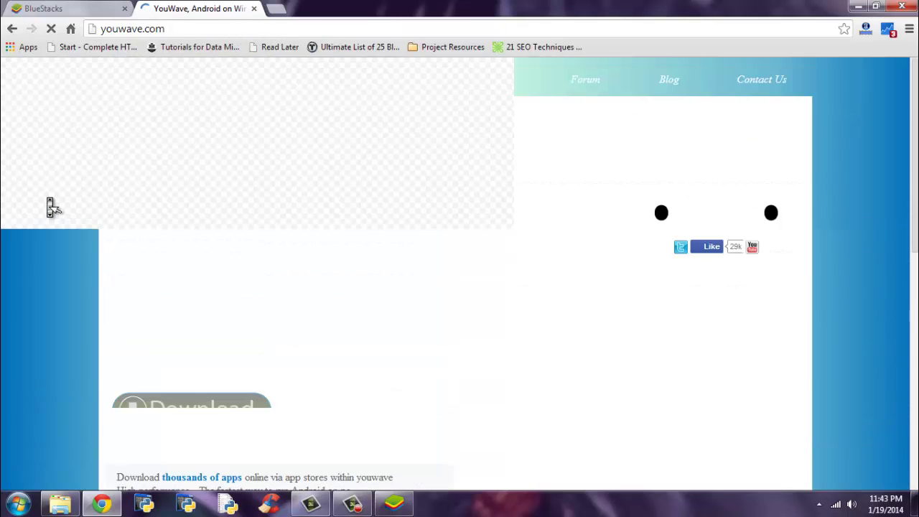
{"action": "scroll", "coordinate": [51, 207], "scroll_direction": "down", "scroll_amount": 5}
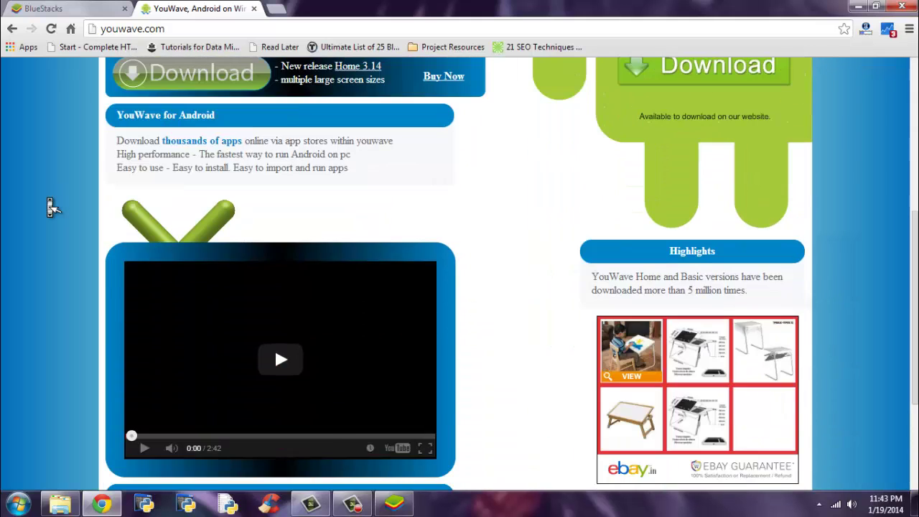
{"action": "scroll", "coordinate": [50, 207], "scroll_direction": "down", "scroll_amount": 3}
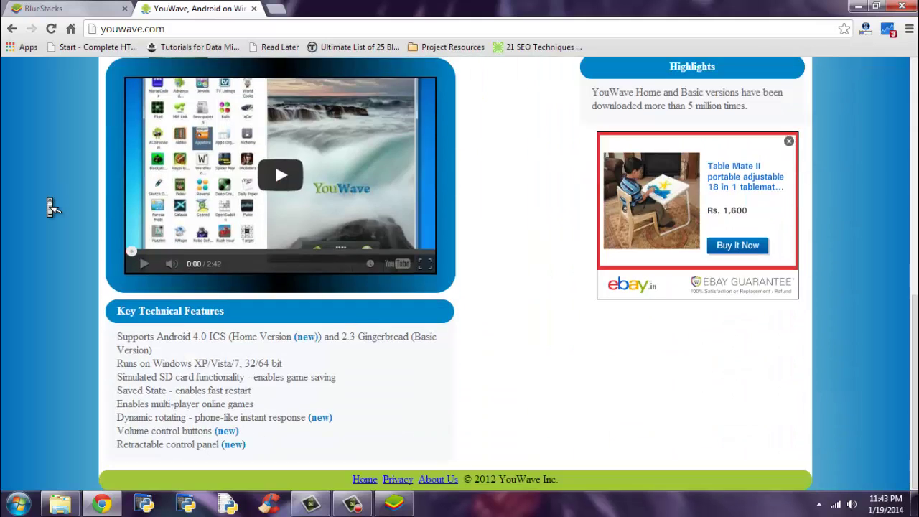
{"action": "scroll", "coordinate": [50, 207], "scroll_direction": "up", "scroll_amount": 7}
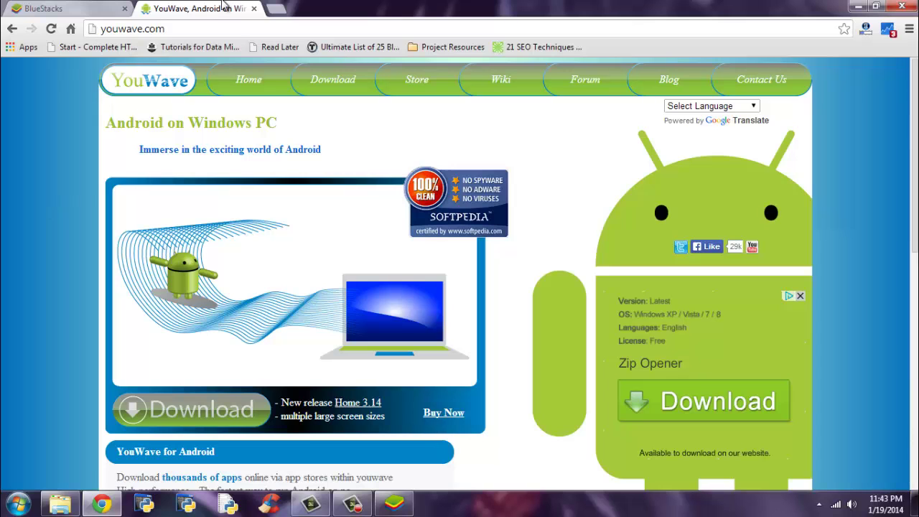